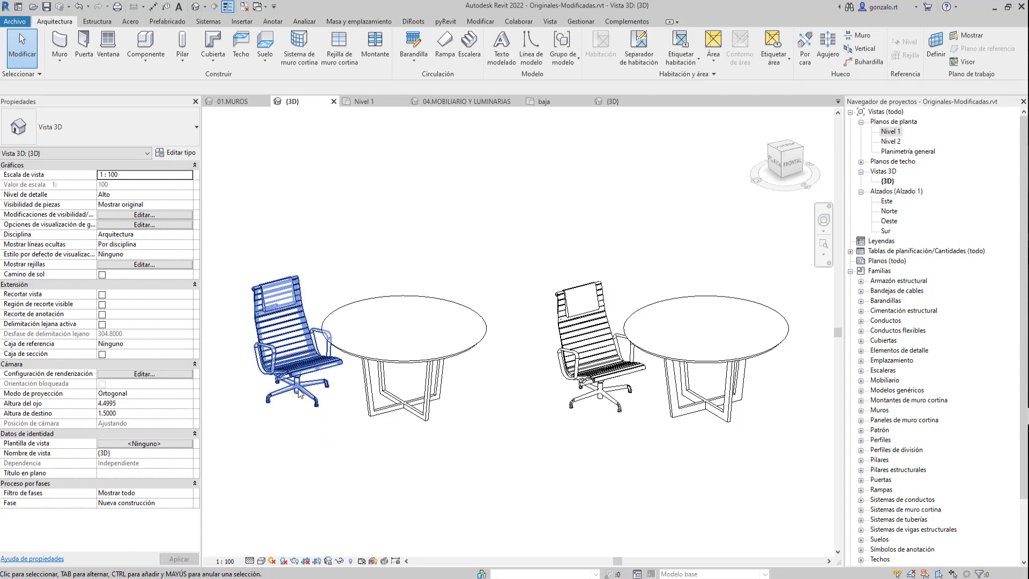
Inspect the instance properties of the Herman Miller chair at the far end and the type properties of the Mesa 14 table beside it
left_click(299, 370)
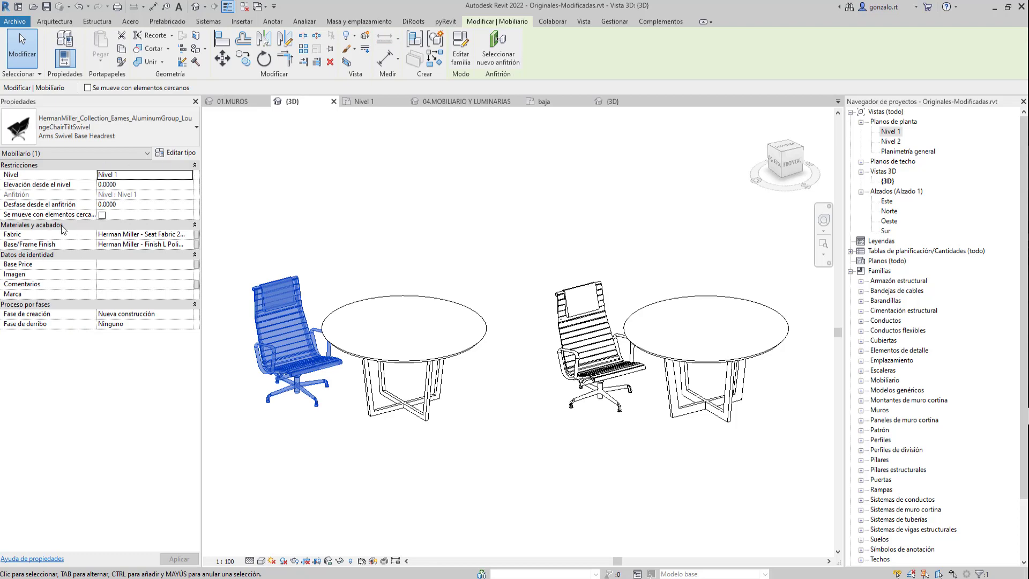
left_click(314, 443)
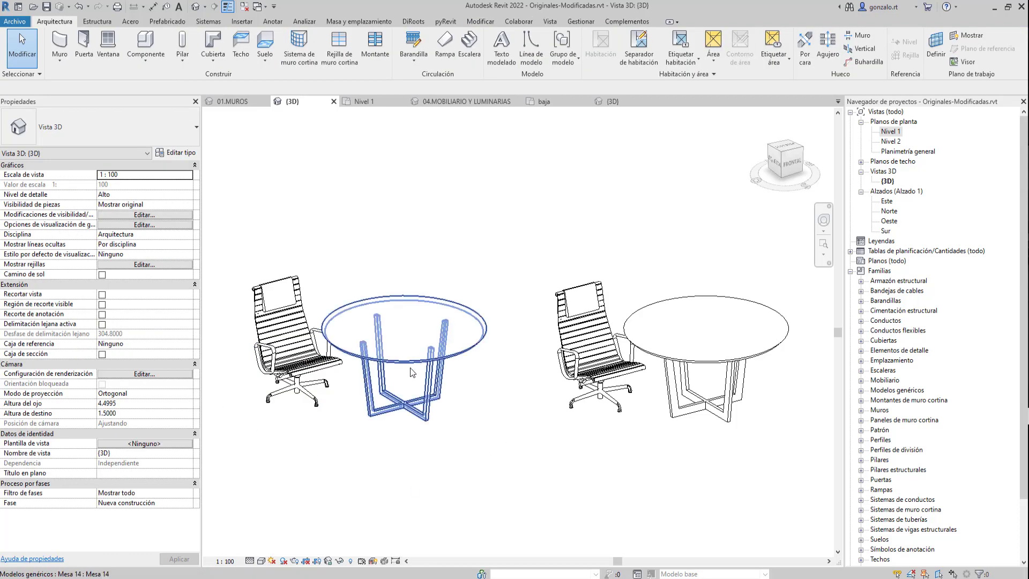
left_click(385, 356)
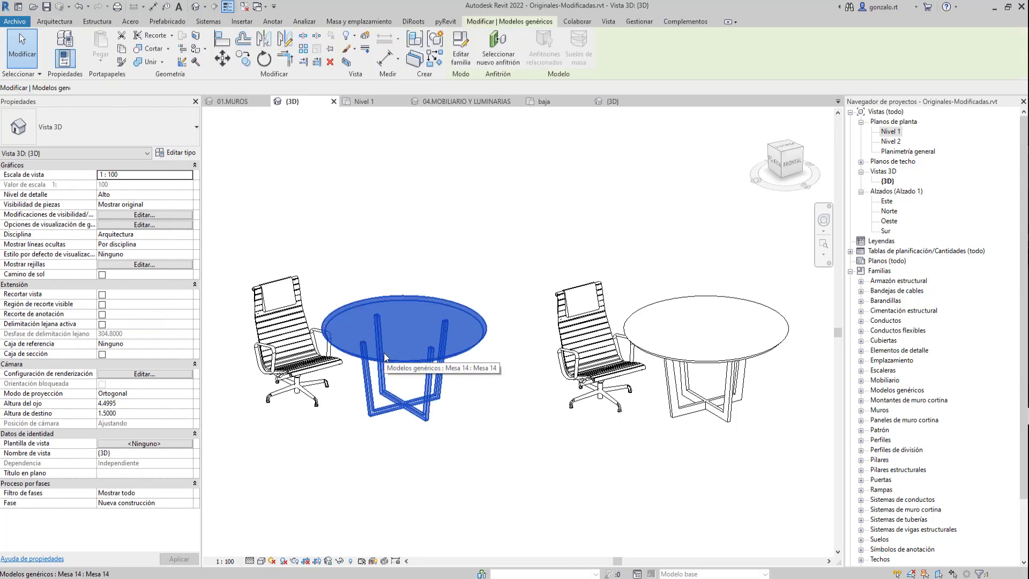
left_click(175, 152)
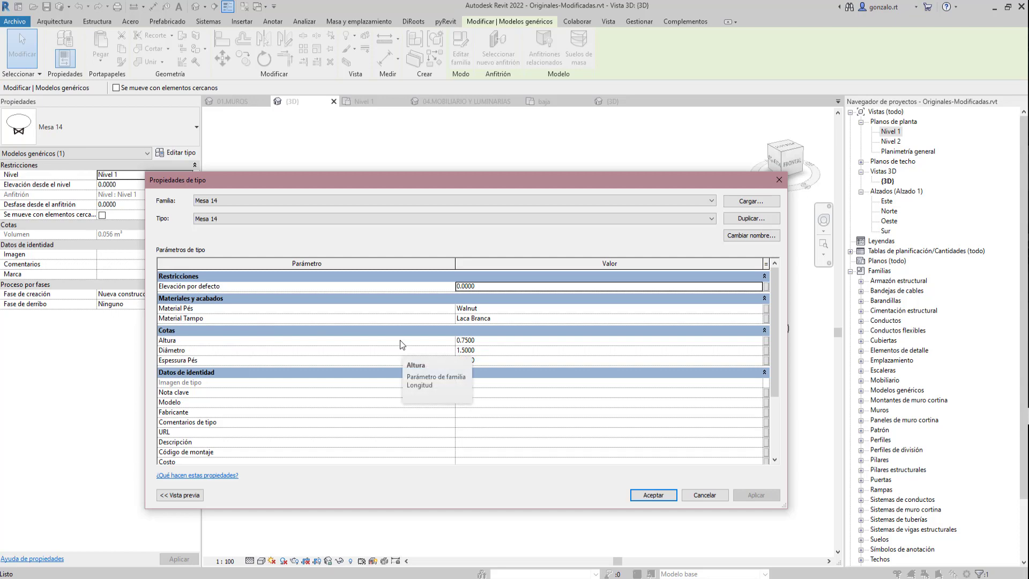
left_click(781, 185)
left_click(458, 478)
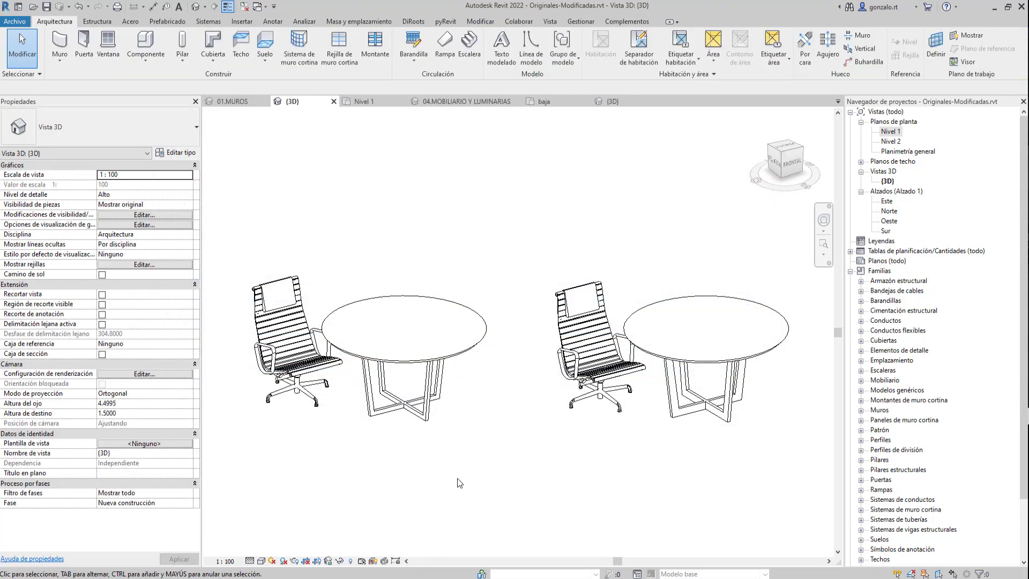
Review the type properties of the original Herman Miller Arms Swivel Base Headrest chair
left_click(294, 365)
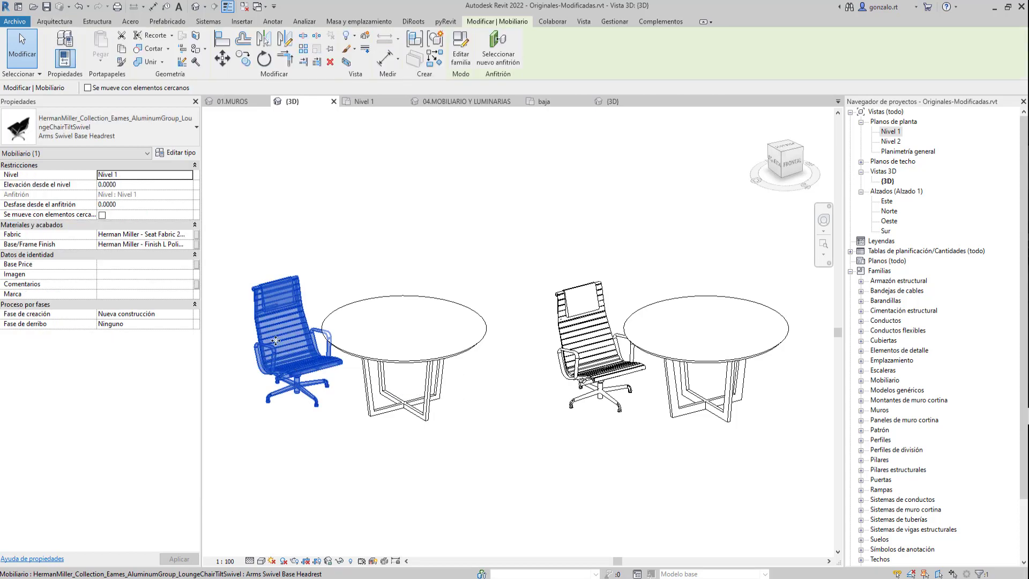
left_click(181, 153)
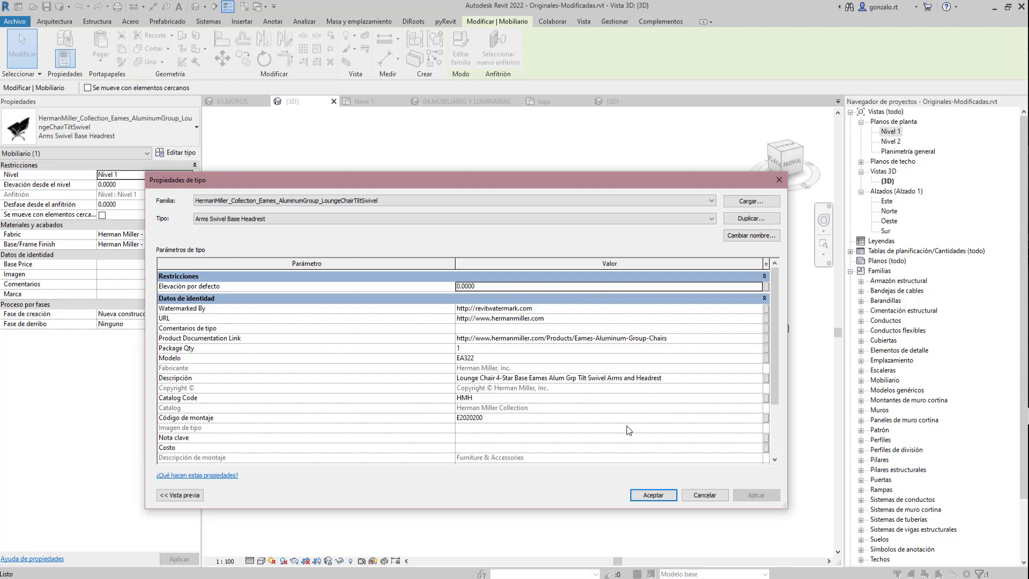
left_click(780, 179)
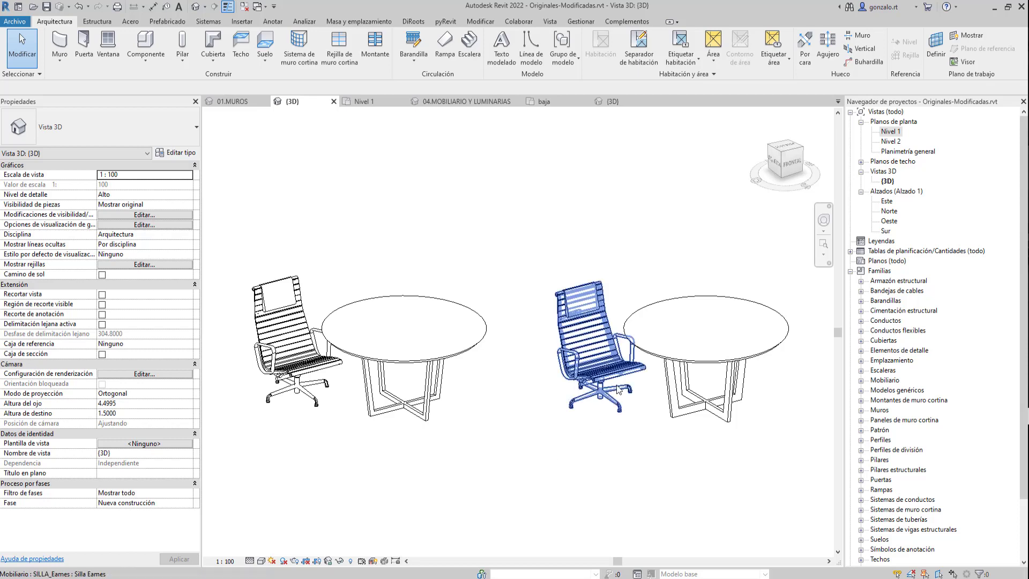
Inspect the instance properties of the modified MESA Tipo 4 table and SILLA_Eames chair, and open the chair's type properties
left_click(652, 359)
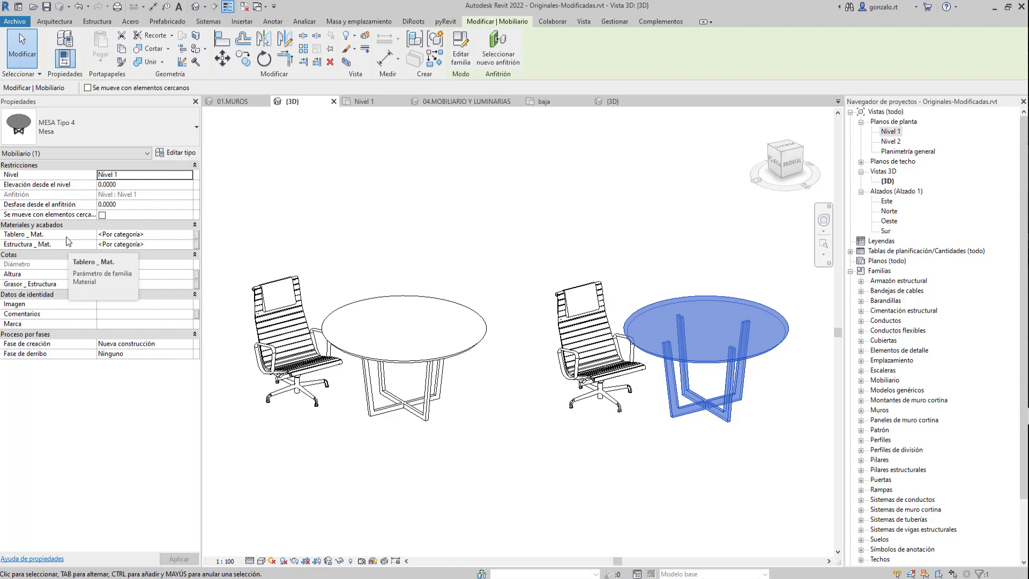
left_click(558, 483)
left_click(589, 397)
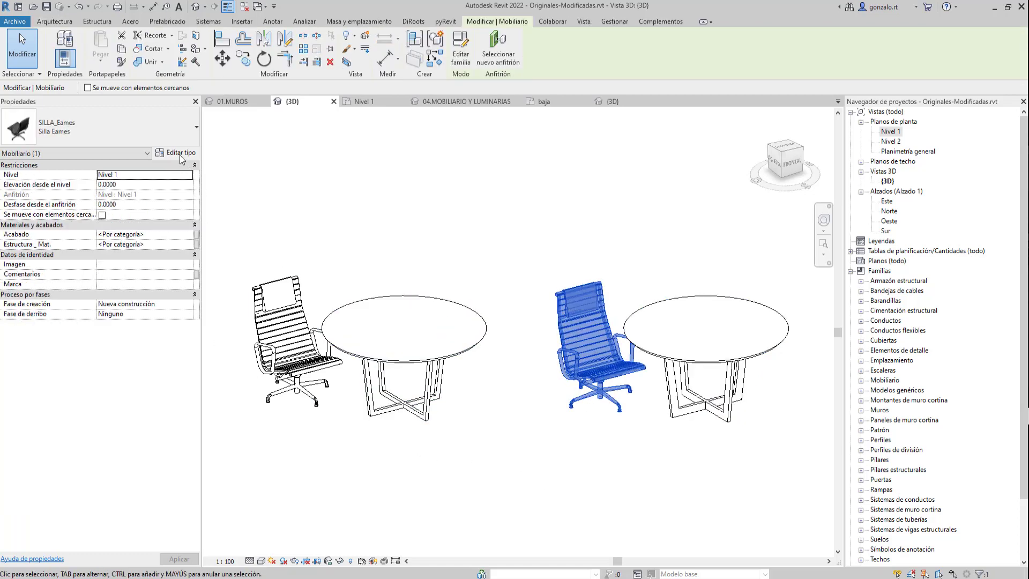
left_click(176, 153)
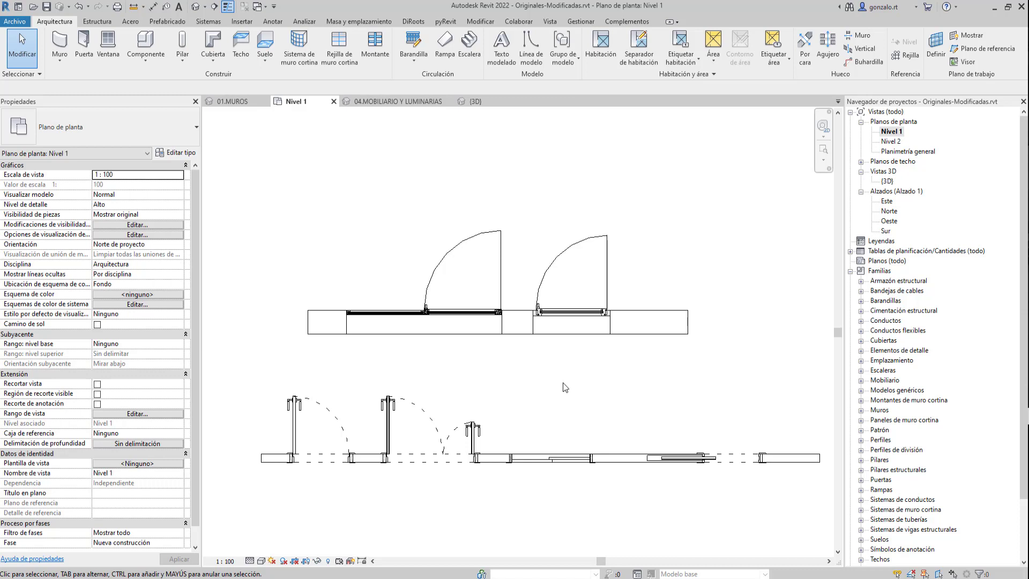
Compare the door and window symbols in the Nivel 1 plan at Medio detail level, finishing with the level set to Bajo
left_click(250, 561)
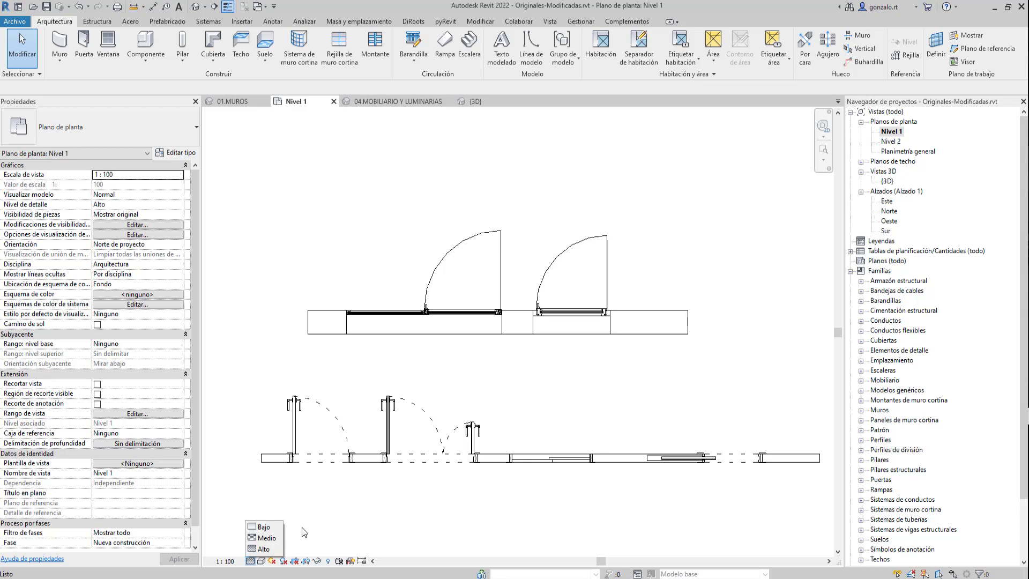
left_click(267, 539)
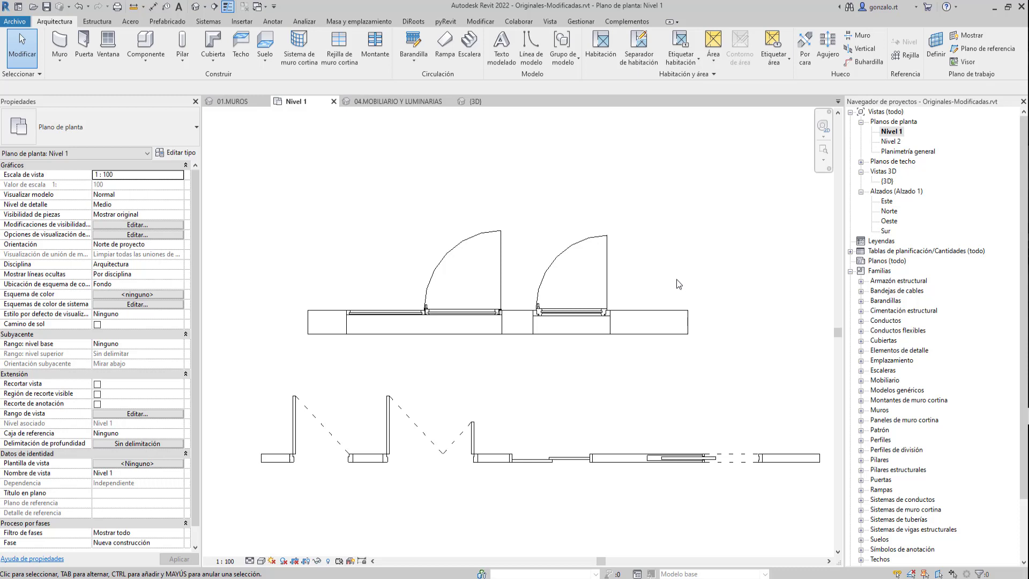
left_click(249, 561)
left_click(260, 528)
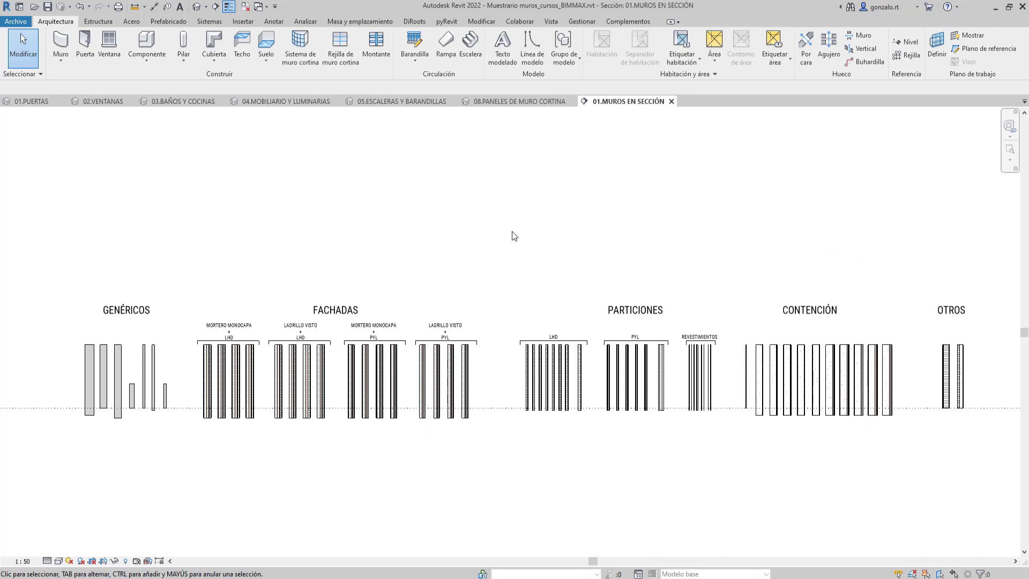
Open the layer assembly of the third façade wall in the LADRILLO VISTO + LHD group of the wall section view
left_click(307, 390)
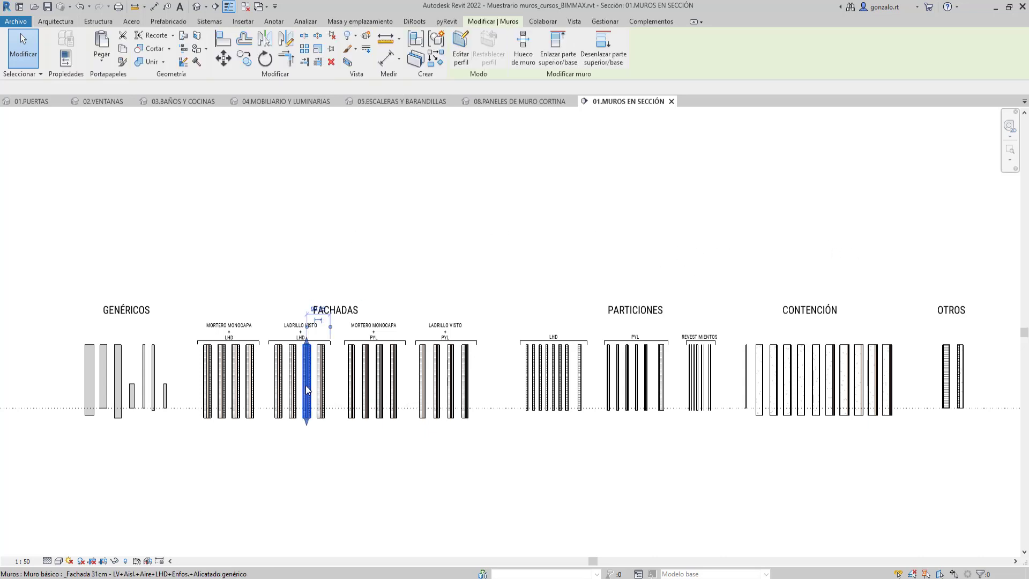
key("p")
key("t")
left_click(496, 219)
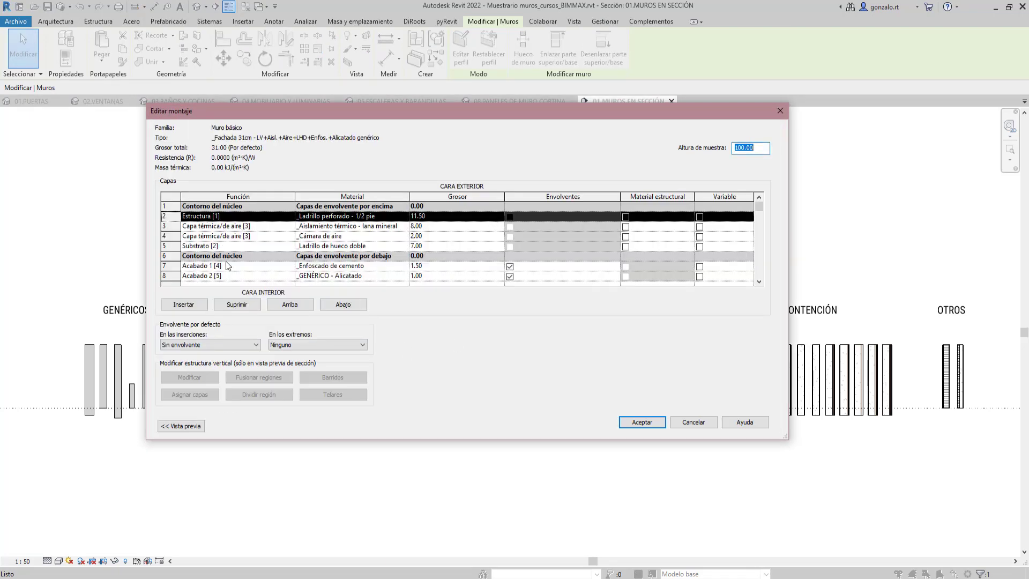
Browse the project's material list from the wall's _Ladrillo perforado - 1/2 pie structure layer, keeping that material assigned
left_click(404, 216)
left_click(403, 217)
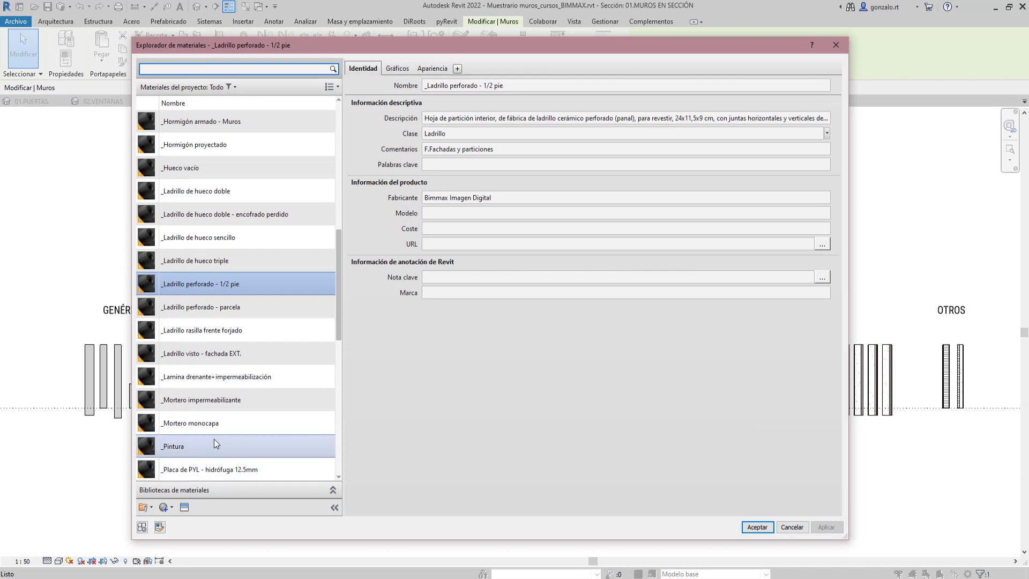
scroll(210, 434, "up", 5)
scroll(221, 303, "down", 11)
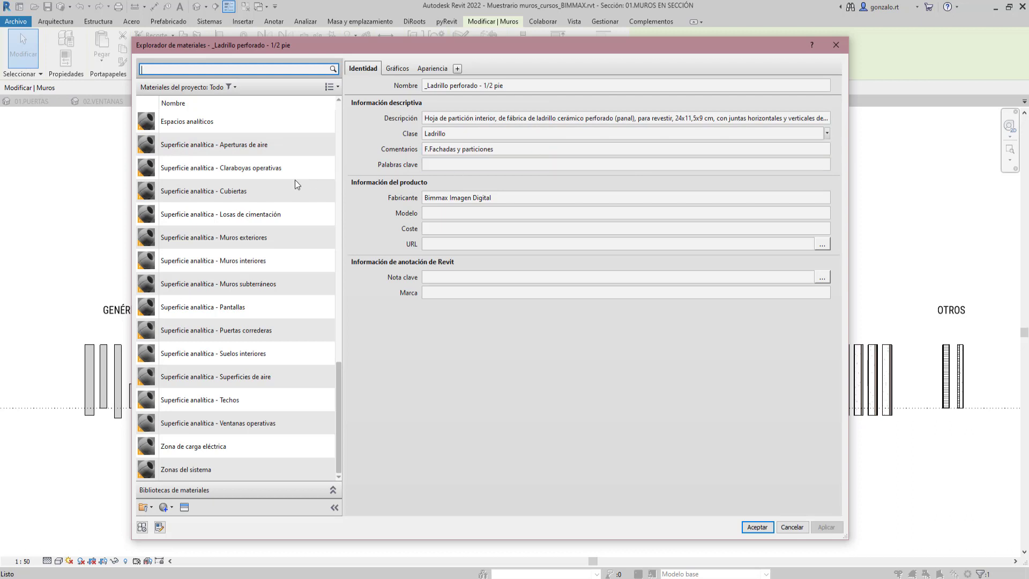
scroll(279, 207, "up", 10)
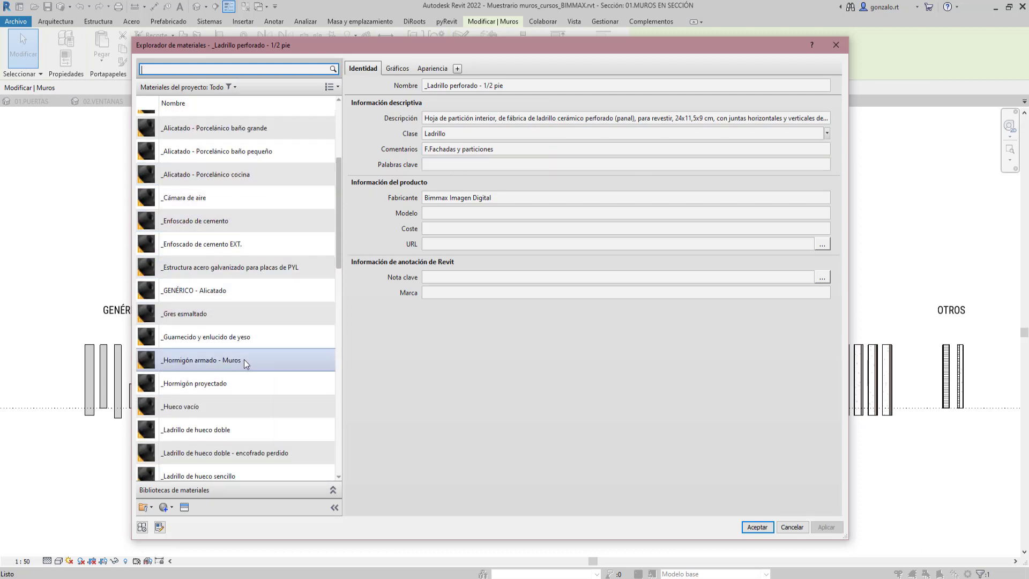
left_click(752, 528)
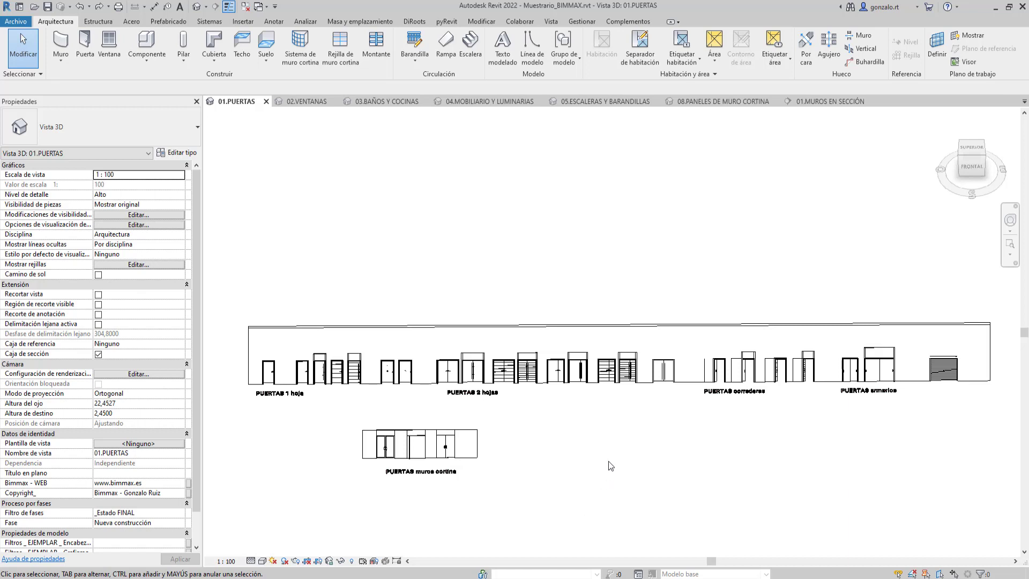
Examine the available family types for the single-leaf Panel Bandas door in the 01.PUERTAS view, keeping its current type
left_click(251, 561)
left_click(337, 377)
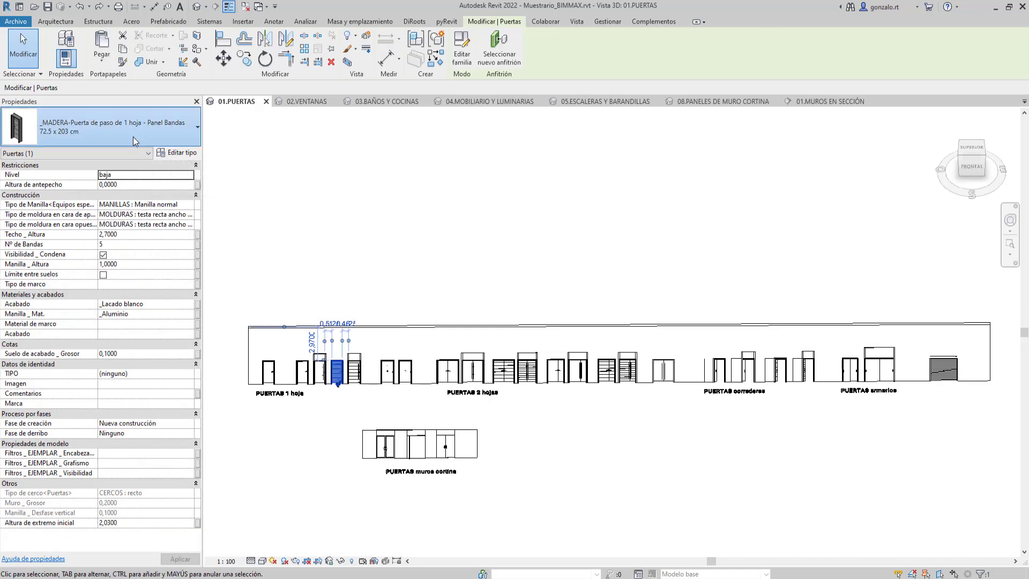
left_click(134, 138)
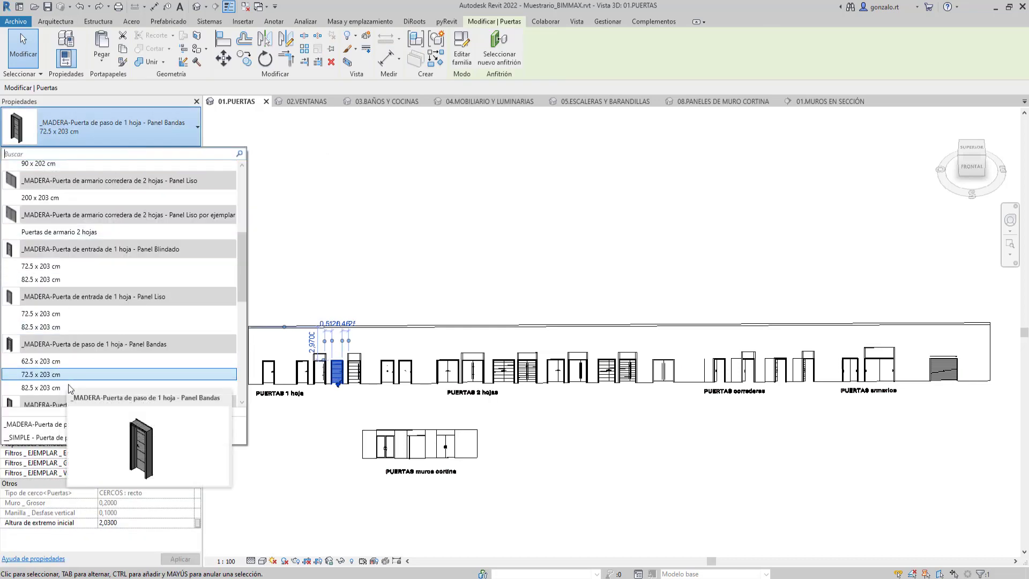
left_click(514, 466)
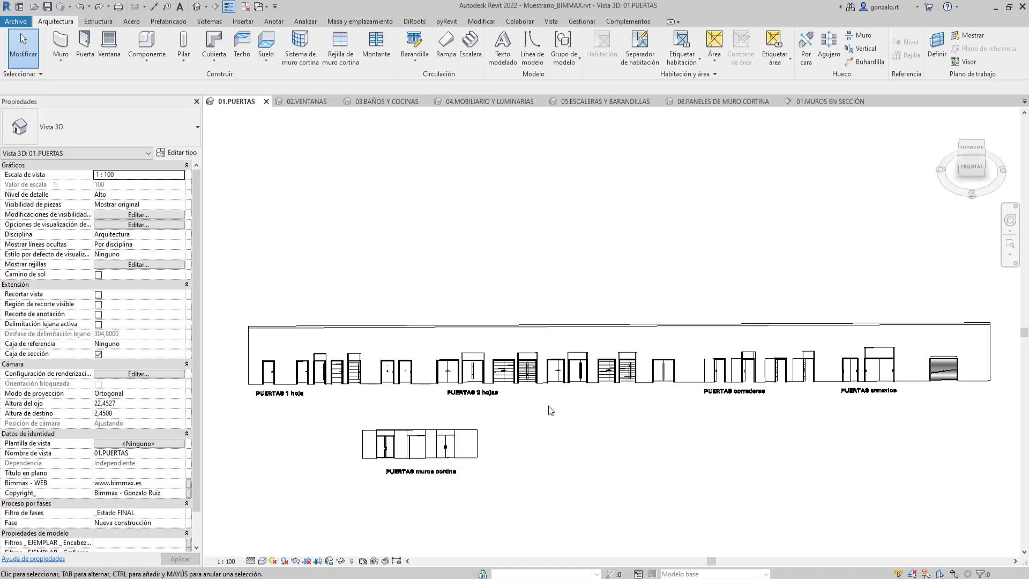
Look through the sample views for windows, bathrooms and kitchens, furniture and lighting, and curtain wall panels
key("ctrl+Tab")
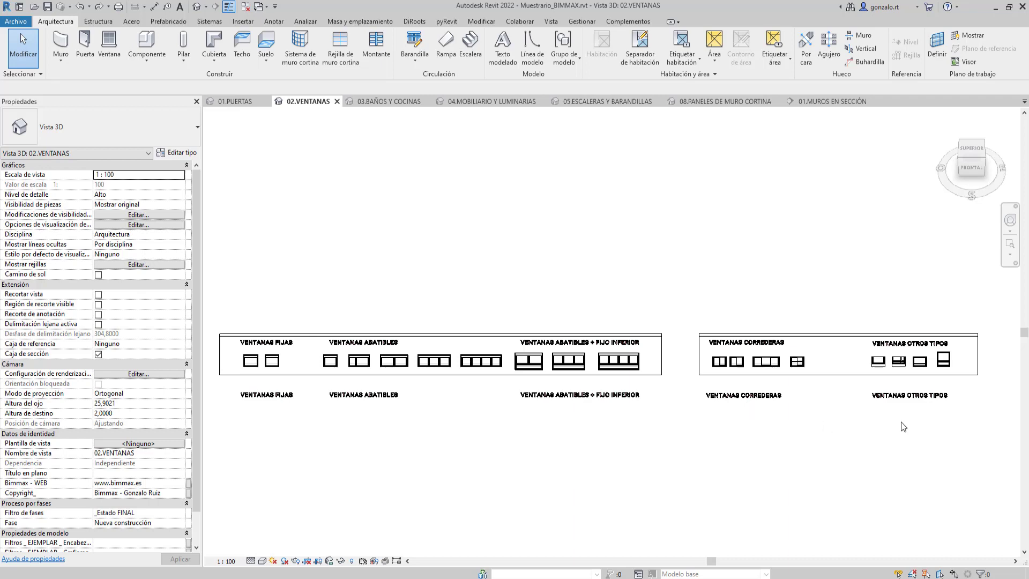
key("ctrl+Tab")
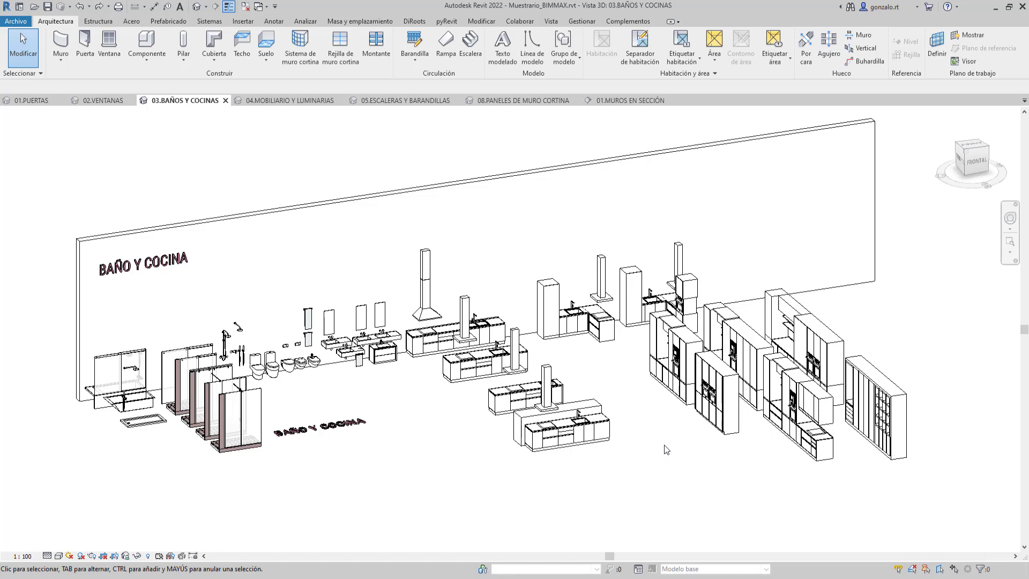
key("ctrl+Tab")
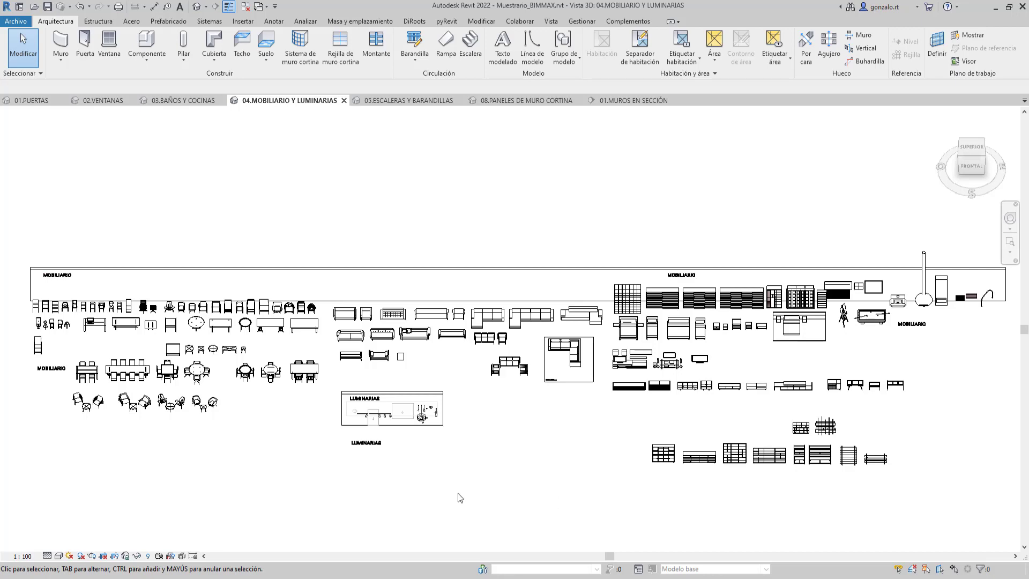
key("ctrl+Tab")
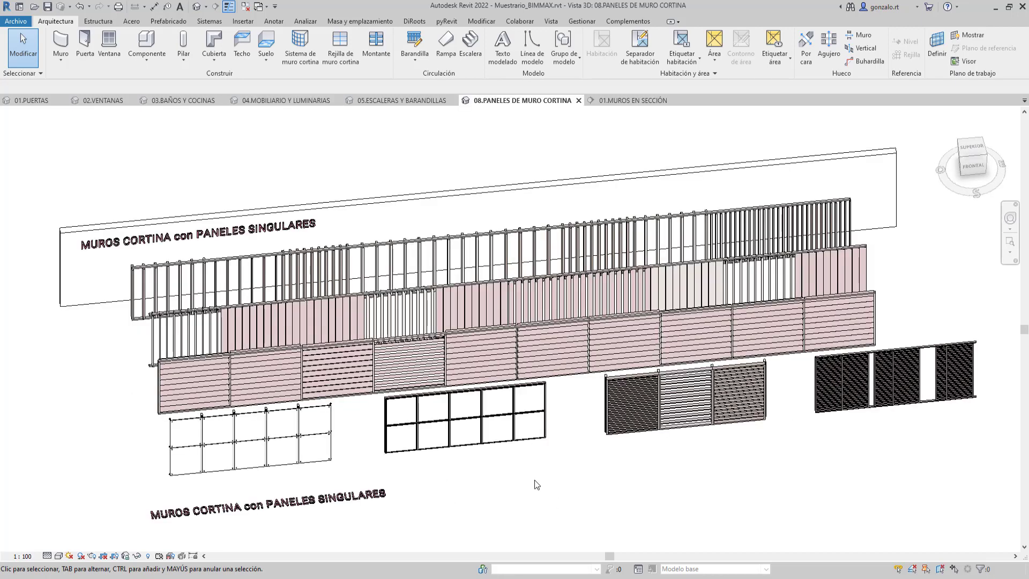